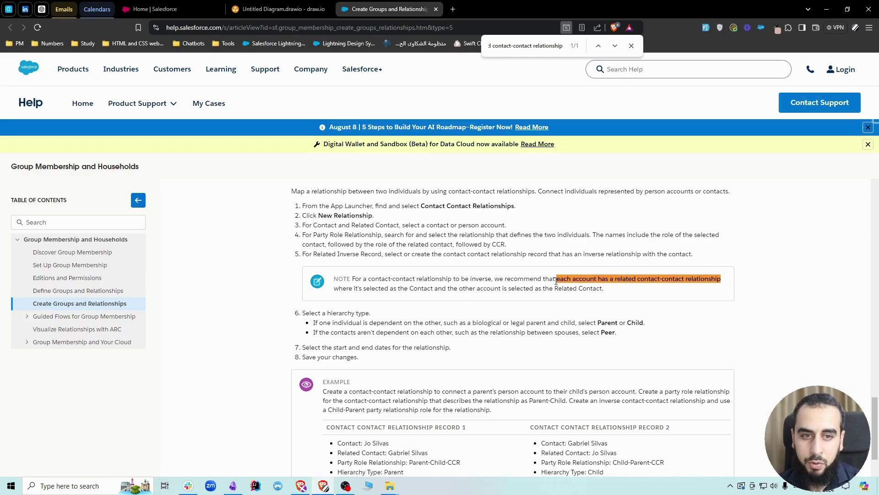
Step: Close the find bar and highlight the Help note's guidance on inverse relationship records
{"action": "left_click", "coordinate": [632, 45]}
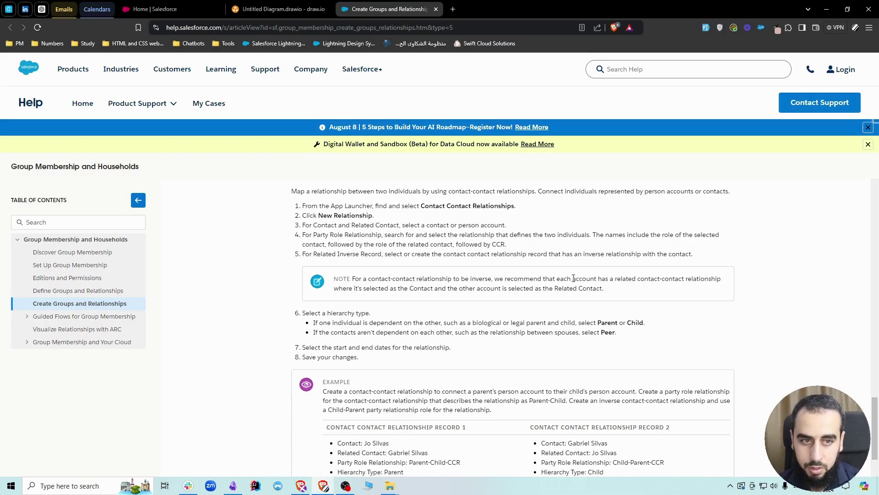
{"action": "left_click_drag", "start_coordinate": [573, 278], "coordinate": [596, 279]}
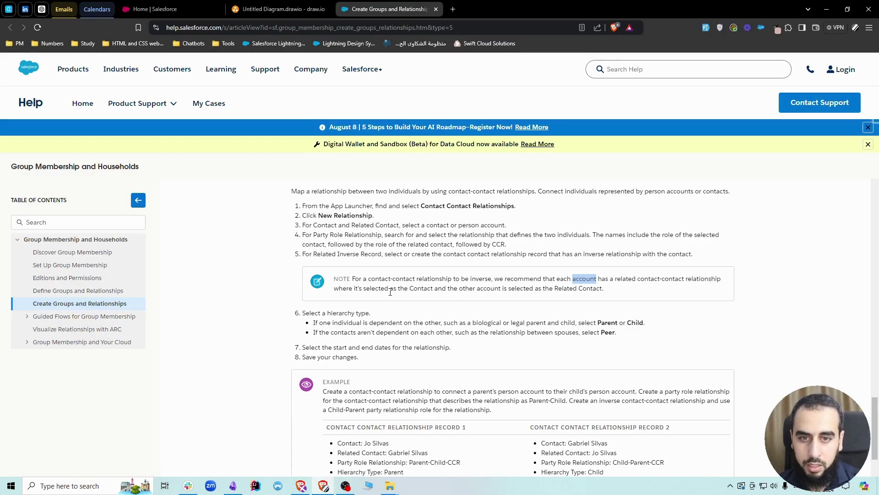
{"action": "left_click_drag", "start_coordinate": [408, 289], "coordinate": [603, 289]}
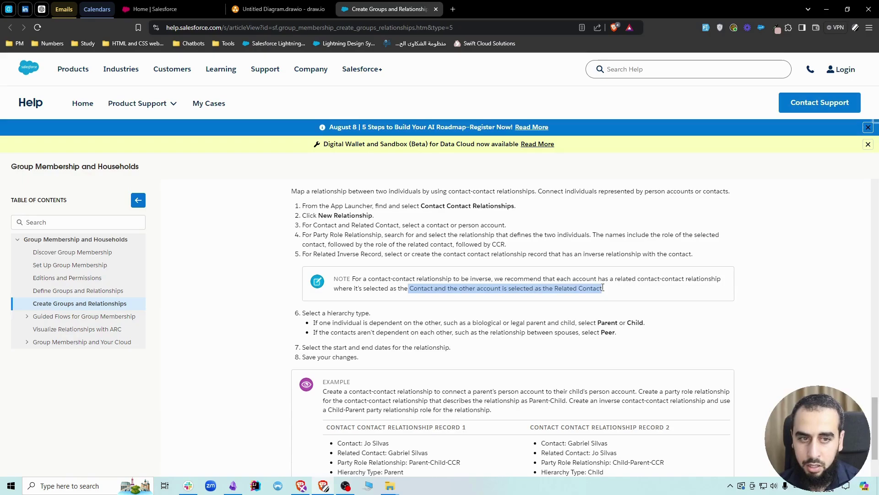
{"action": "left_click", "coordinate": [610, 294]}
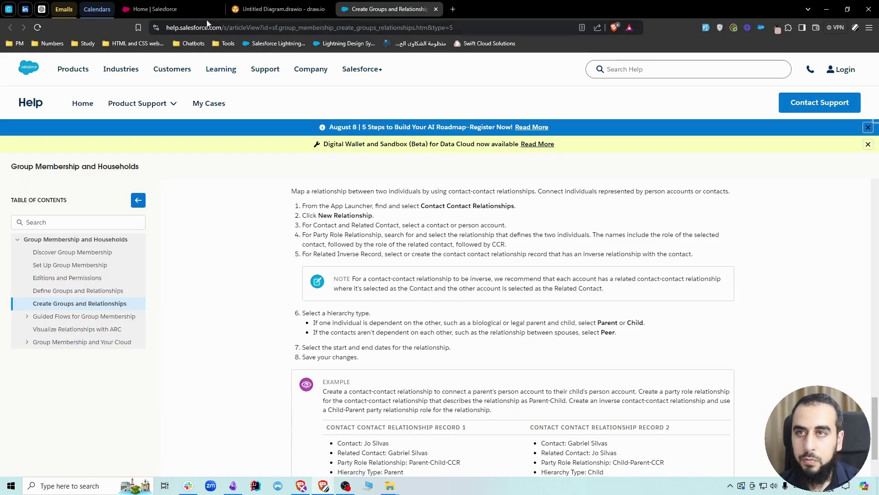
{"action": "left_click", "coordinate": [155, 9]}
Step: In the draw.io diagram, walk through the sibling pair and their two Sibling relationship boxes
{"action": "left_click", "coordinate": [279, 10]}
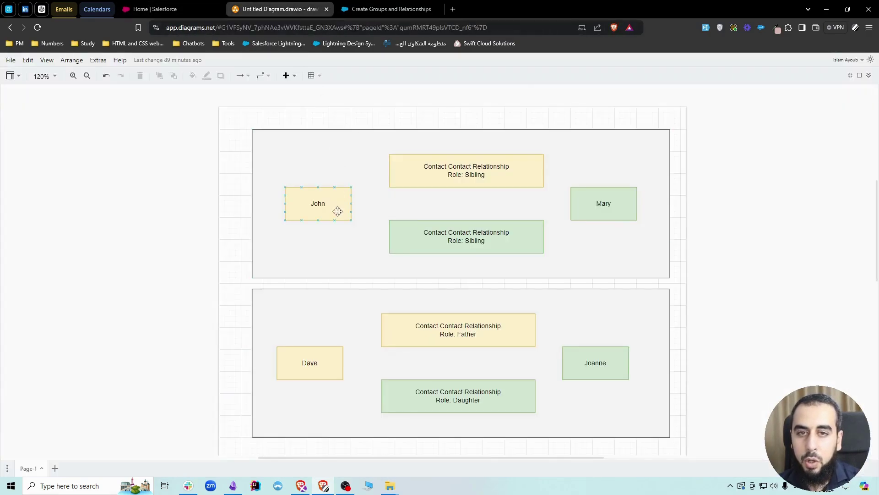
{"action": "left_click", "coordinate": [315, 208]}
{"action": "left_click", "coordinate": [447, 171]}
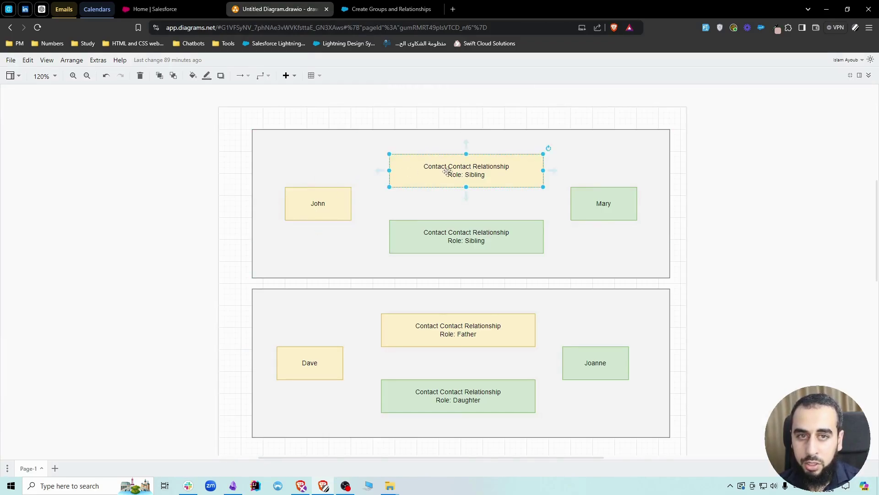
{"action": "left_click", "coordinate": [622, 200]}
{"action": "left_click", "coordinate": [491, 241]}
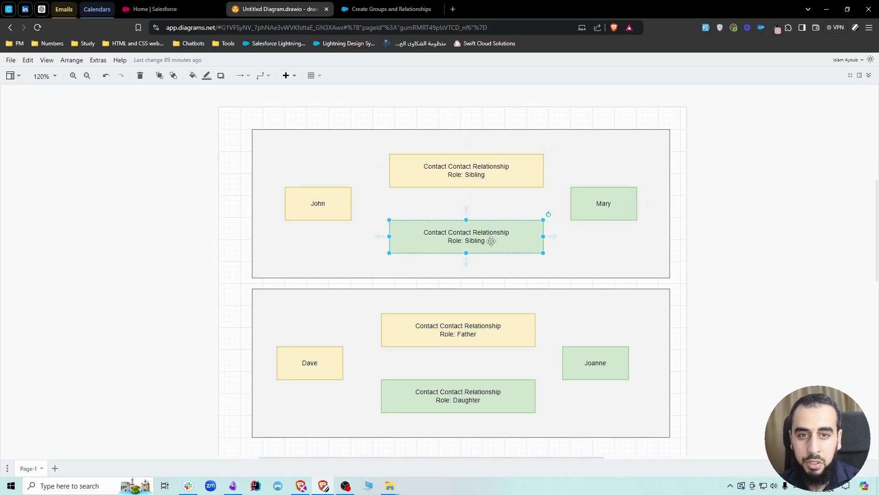
{"action": "left_click", "coordinate": [742, 260]}
Step: Walk through the father–daughter pair and their Father and Daughter relationship boxes
{"action": "left_click", "coordinate": [307, 371]}
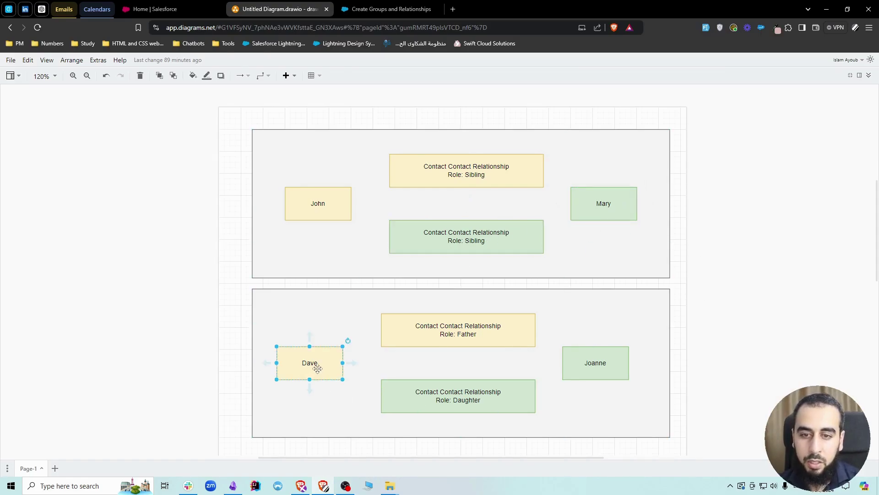
{"action": "left_click", "coordinate": [430, 338]}
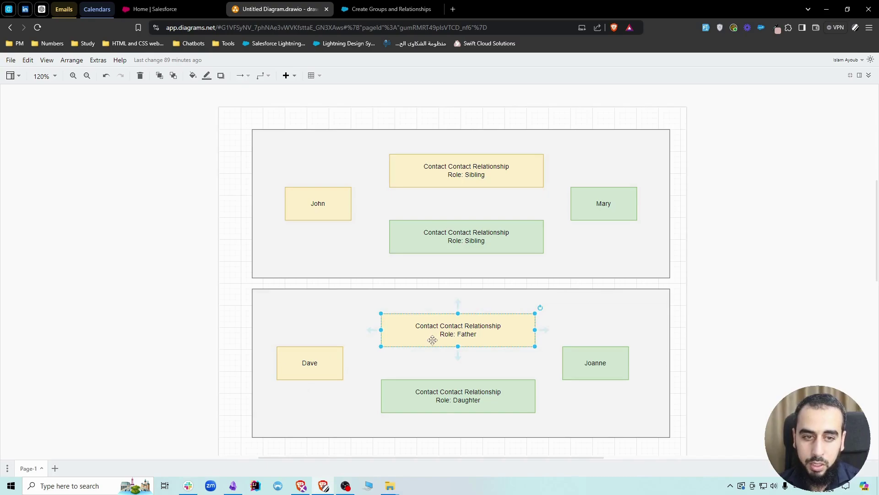
{"action": "left_click", "coordinate": [596, 363]}
{"action": "left_click", "coordinate": [455, 395]}
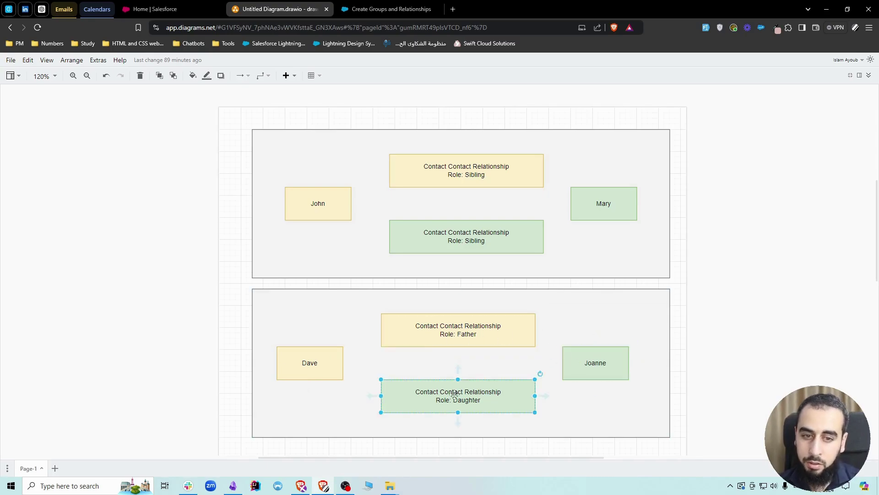
{"action": "left_click", "coordinate": [747, 338]}
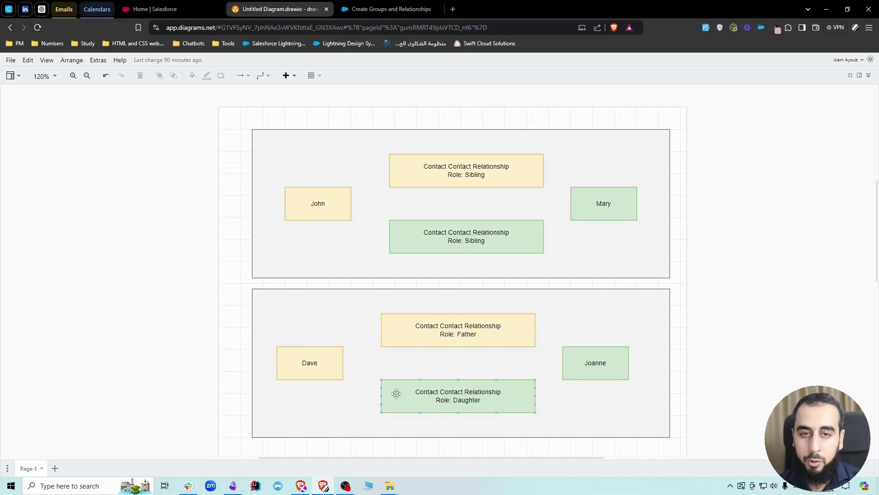
Step: Compare the yellow and green Sibling relationship boxes, then clear the canvas selection
{"action": "left_click", "coordinate": [456, 174]}
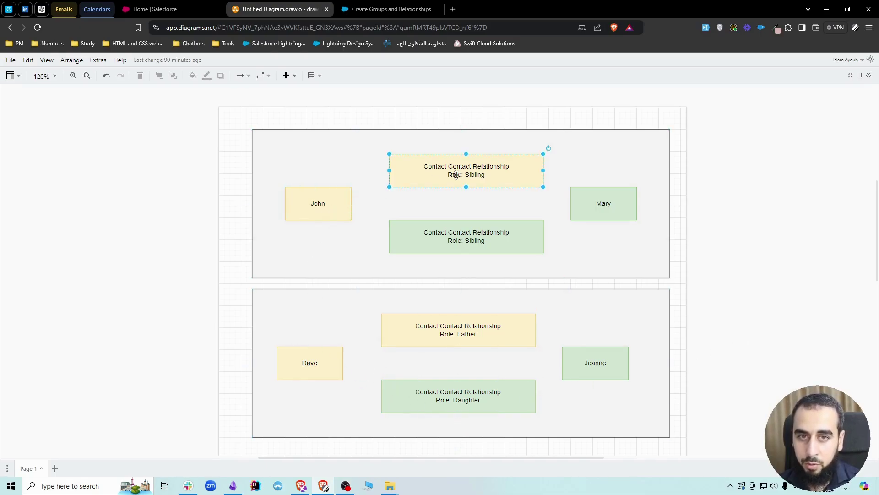
{"action": "left_click", "coordinate": [481, 239]}
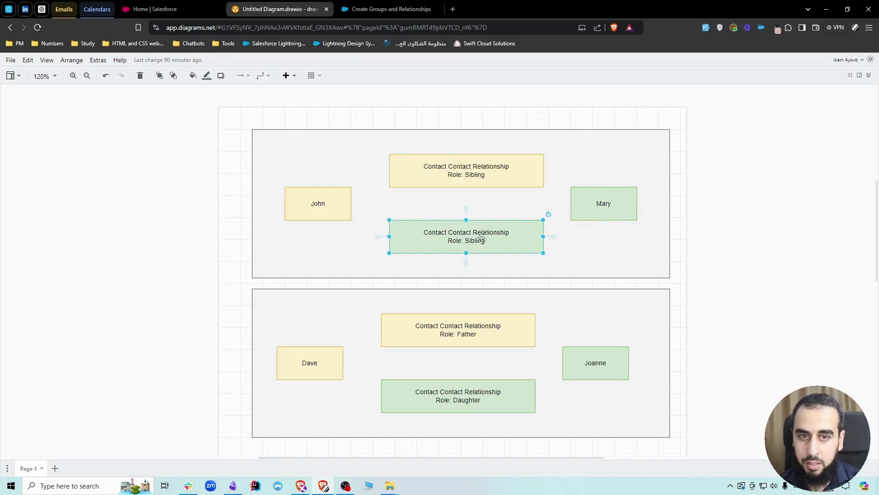
{"action": "left_click", "coordinate": [449, 178]}
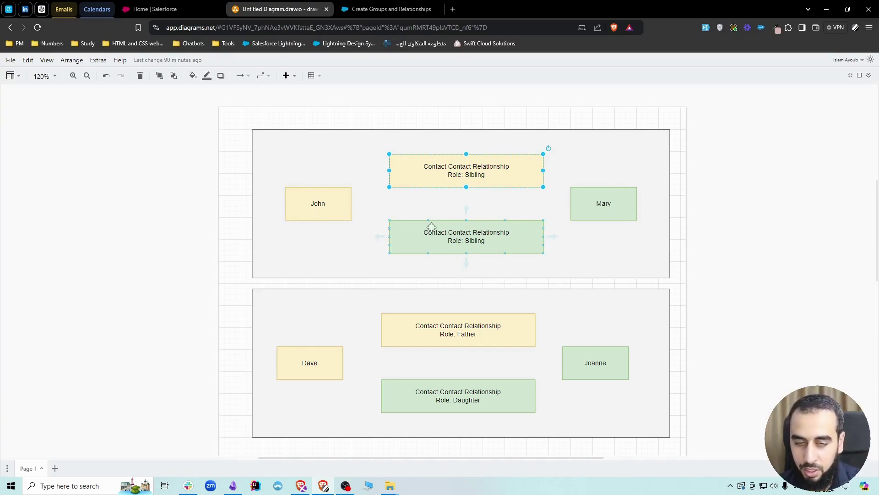
{"action": "left_click", "coordinate": [723, 225]}
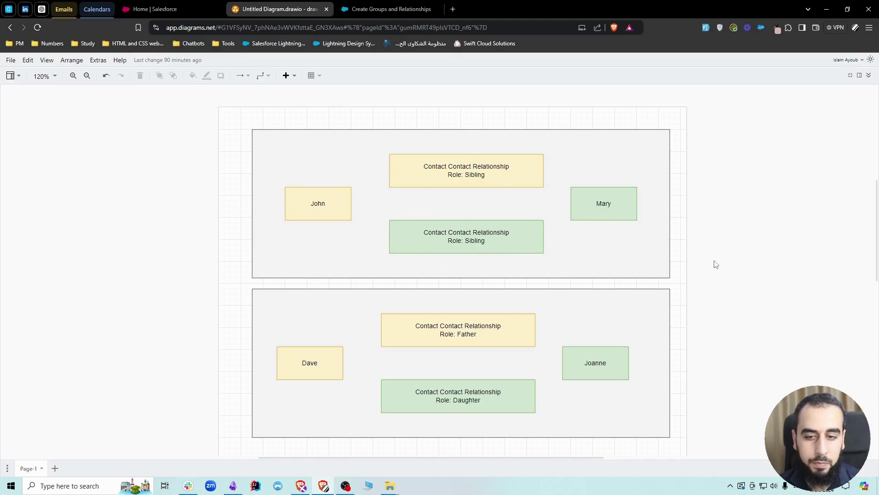
{"action": "left_click", "coordinate": [165, 12]}
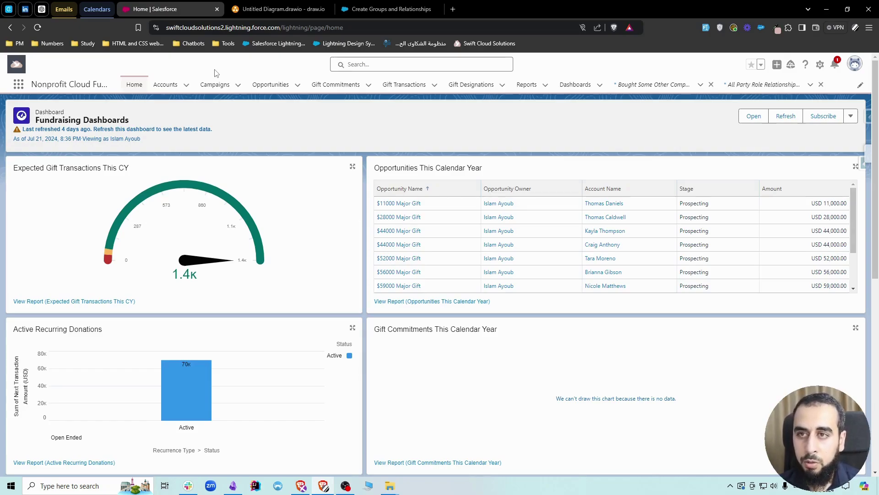
{"action": "left_click", "coordinate": [163, 85]}
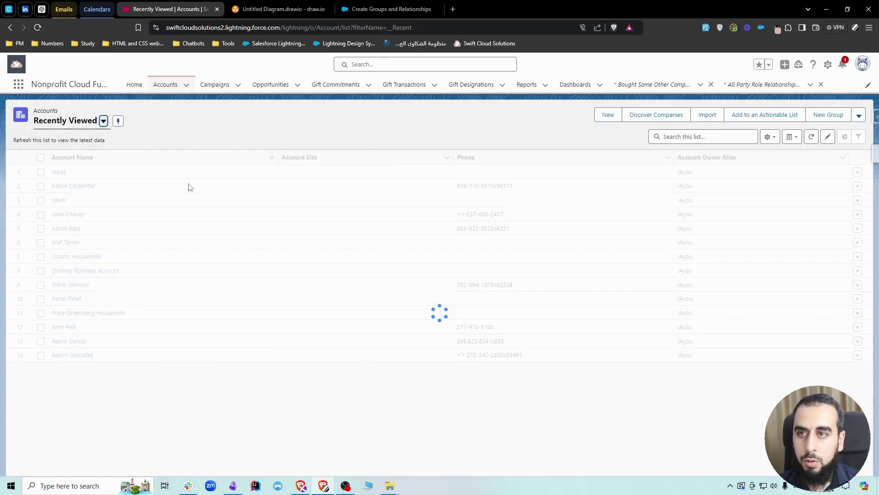
{"action": "left_click", "coordinate": [63, 200]}
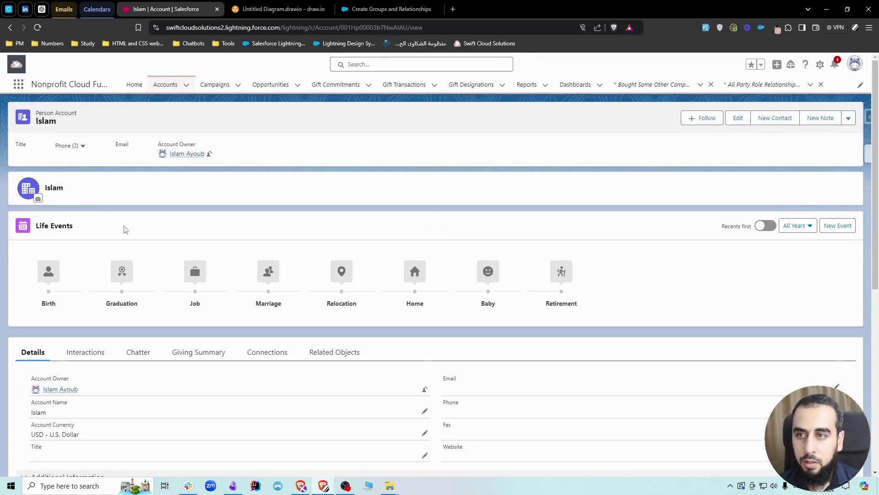
{"action": "left_click", "coordinate": [280, 354]}
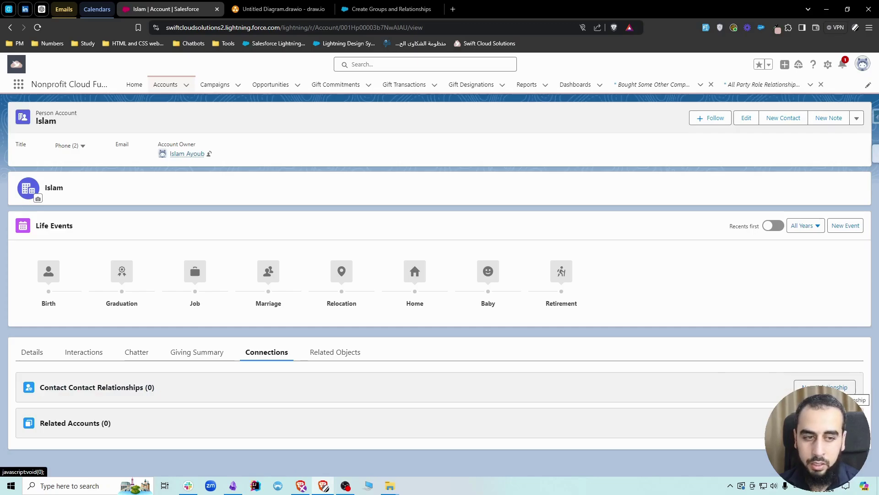
{"action": "left_click", "coordinate": [824, 387]}
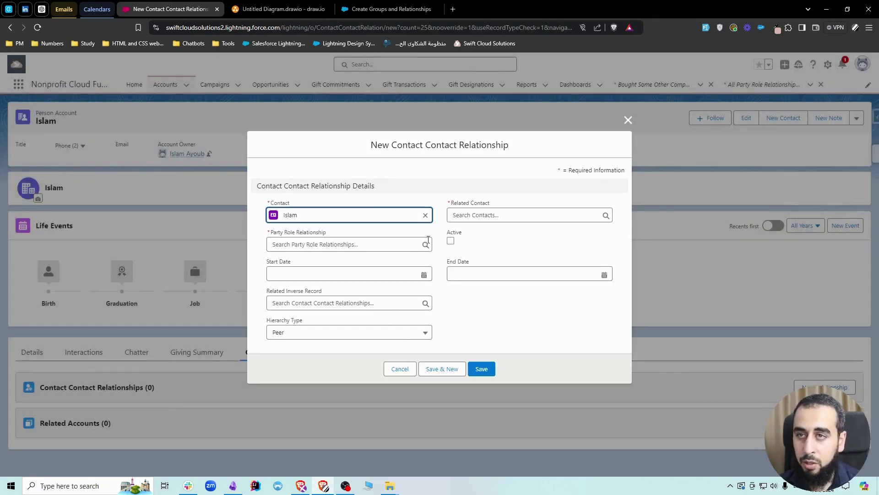
{"action": "left_click", "coordinate": [465, 215]}
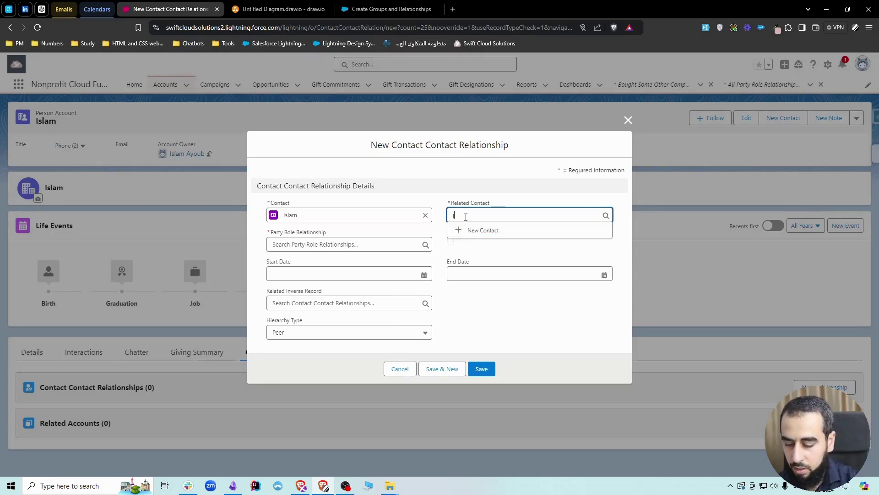
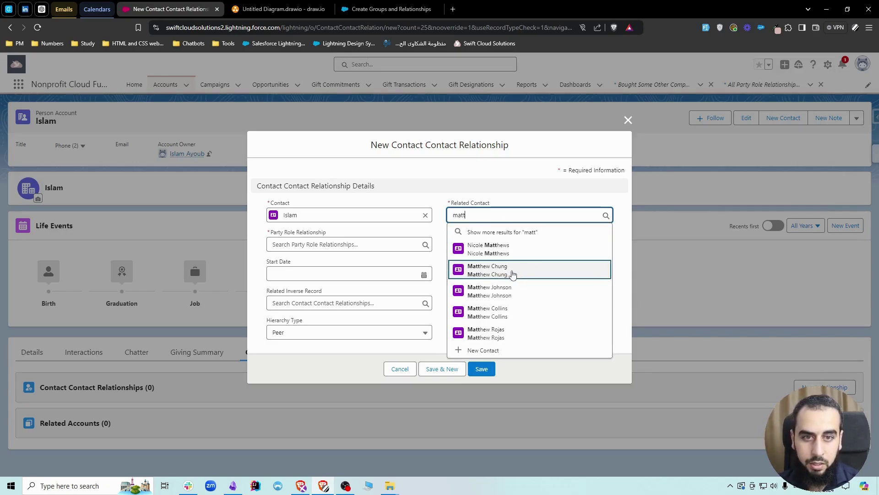
{"action": "left_click", "coordinate": [504, 273]}
{"action": "left_click", "coordinate": [331, 244]}
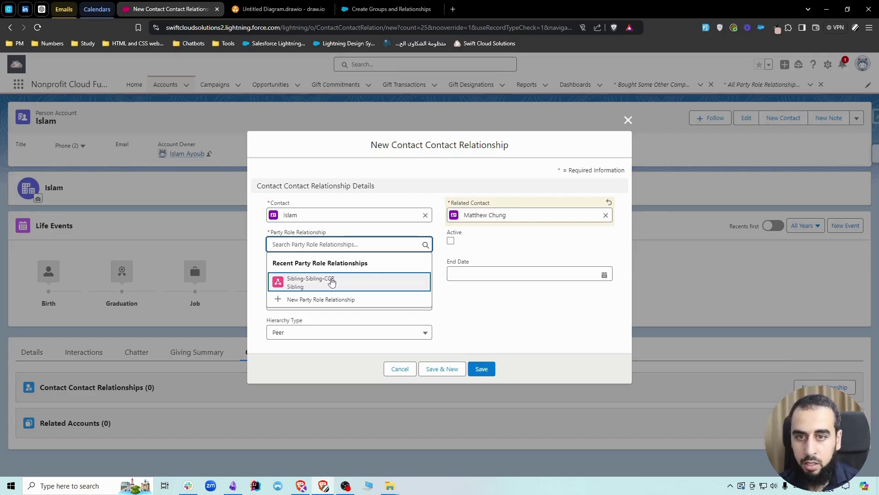
{"action": "left_click", "coordinate": [335, 288]}
{"action": "left_click", "coordinate": [451, 241]}
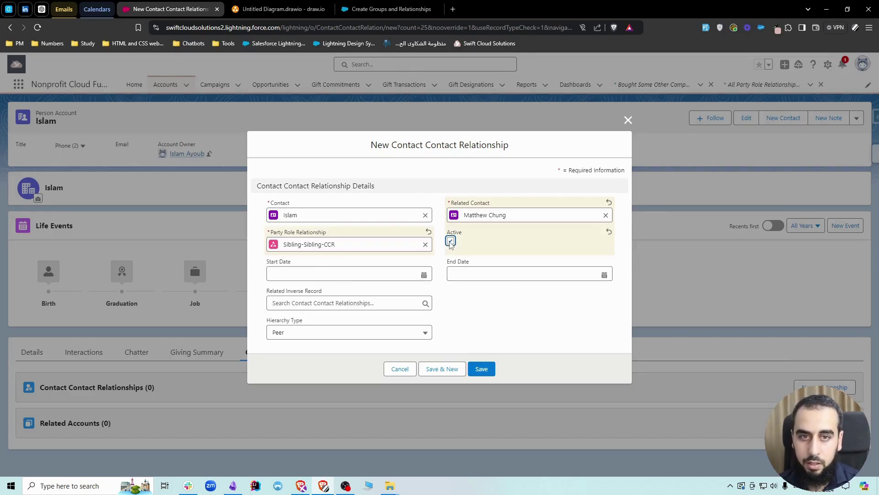
{"action": "left_click", "coordinate": [481, 370]}
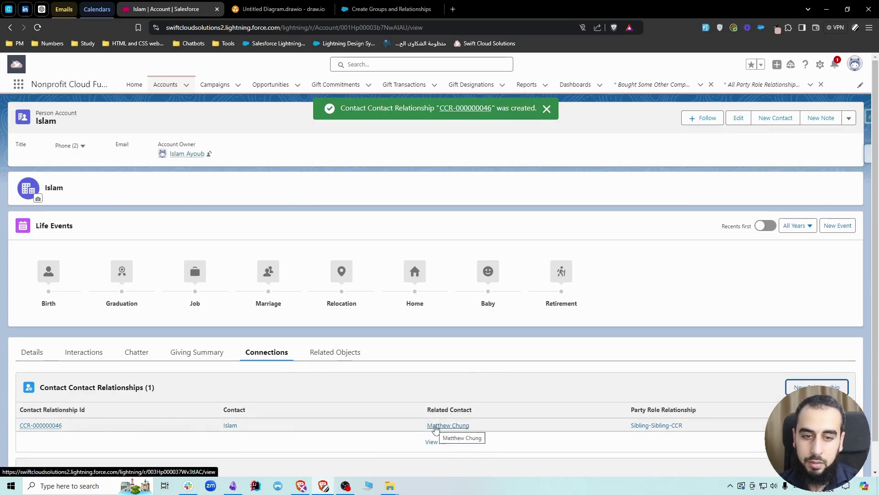
{"action": "left_click", "coordinate": [435, 426]}
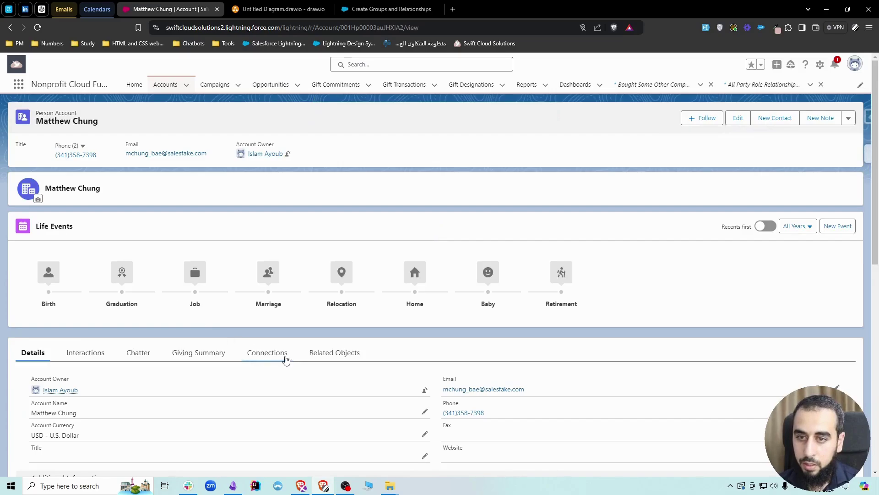
{"action": "left_click", "coordinate": [285, 357]}
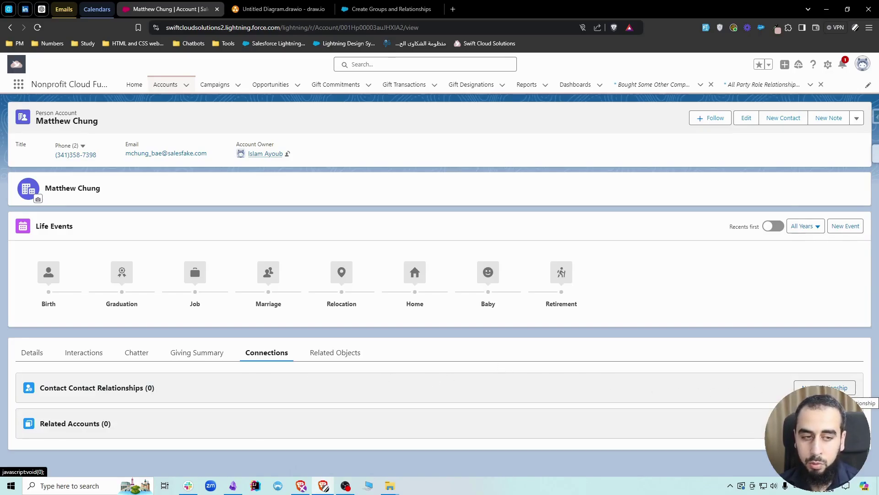
{"action": "left_click", "coordinate": [824, 387]}
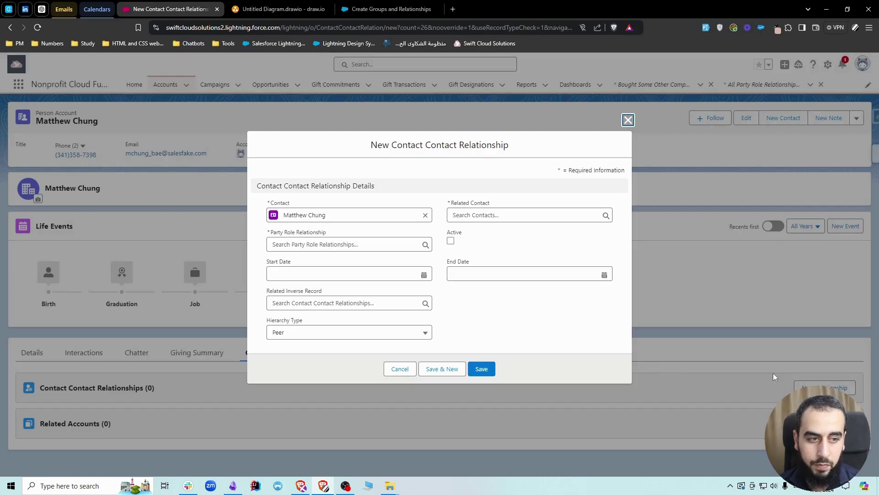
{"action": "left_click", "coordinate": [465, 217]}
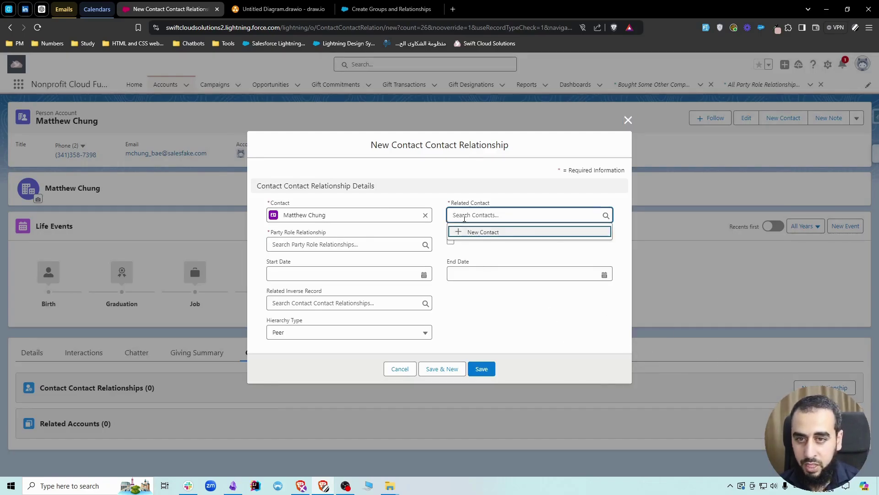
{"action": "type", "text": "islam"}
{"action": "left_click", "coordinate": [474, 249]}
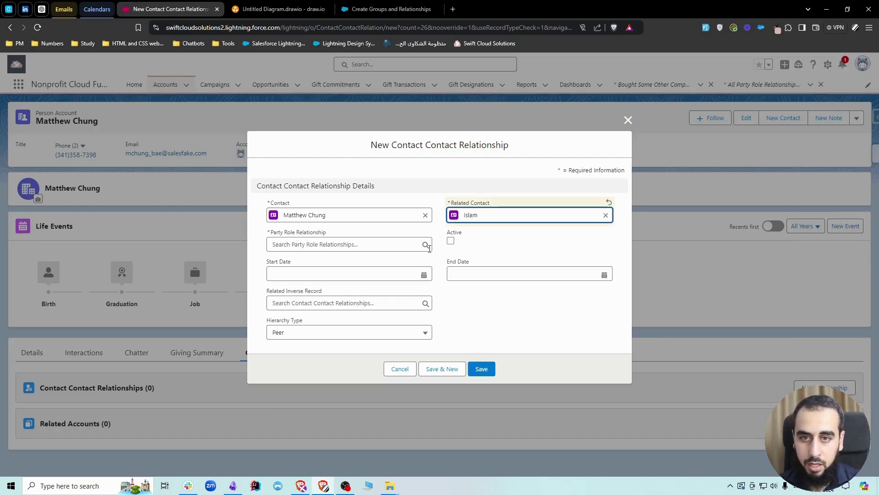
{"action": "left_click", "coordinate": [352, 244]}
{"action": "left_click", "coordinate": [311, 282]}
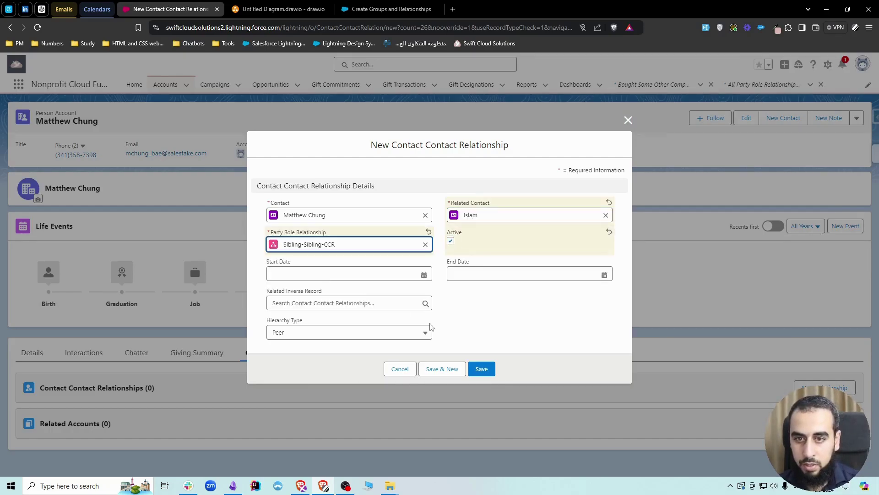
{"action": "left_click", "coordinate": [481, 369]}
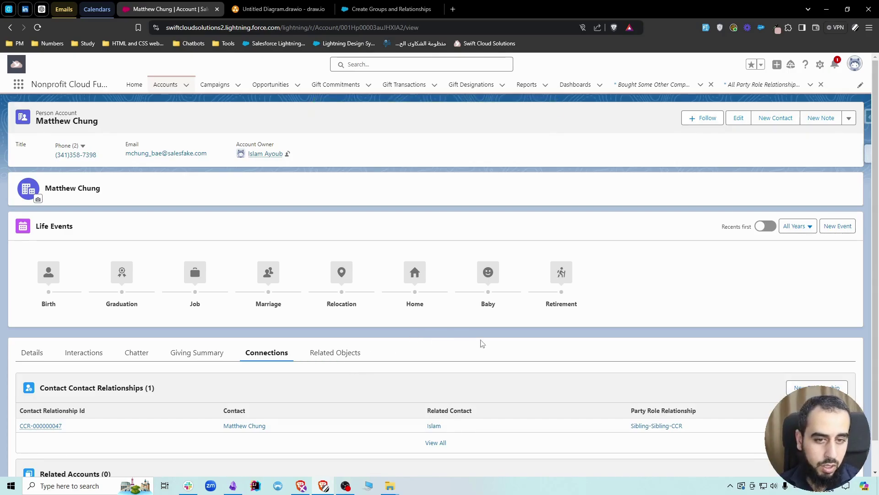
{"action": "left_click", "coordinate": [806, 387]}
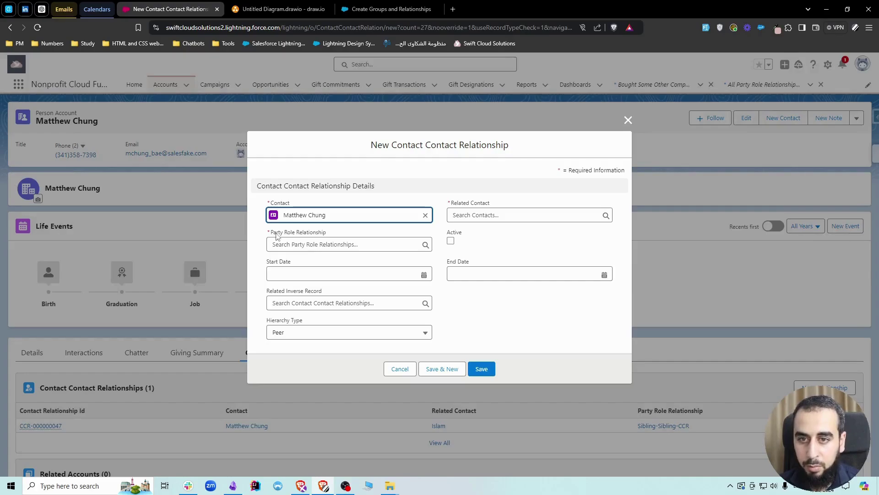
{"action": "left_click", "coordinate": [326, 245]}
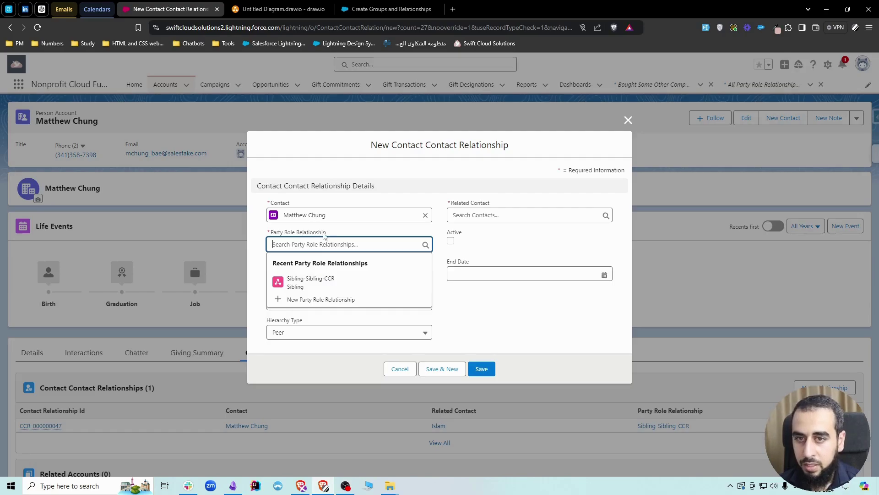
{"action": "left_click", "coordinate": [312, 235]}
{"action": "left_click", "coordinate": [303, 235]}
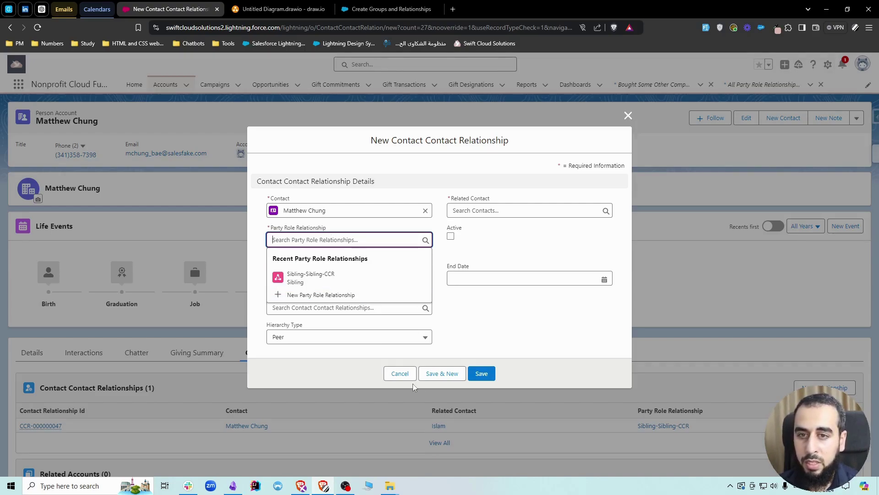
Step: Cancel the form and open Party Role Relationships via 'party role rel', showing All Party Role Relationships
{"action": "left_click", "coordinate": [400, 373]}
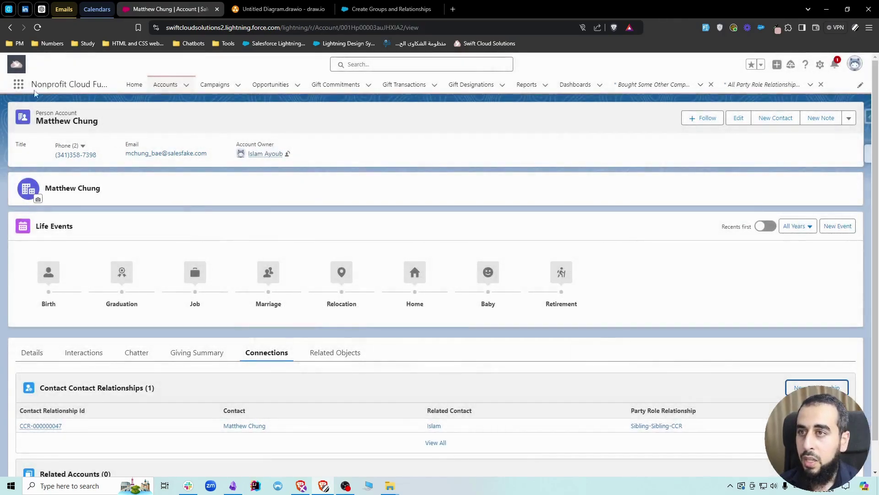
{"action": "left_click", "coordinate": [20, 86]}
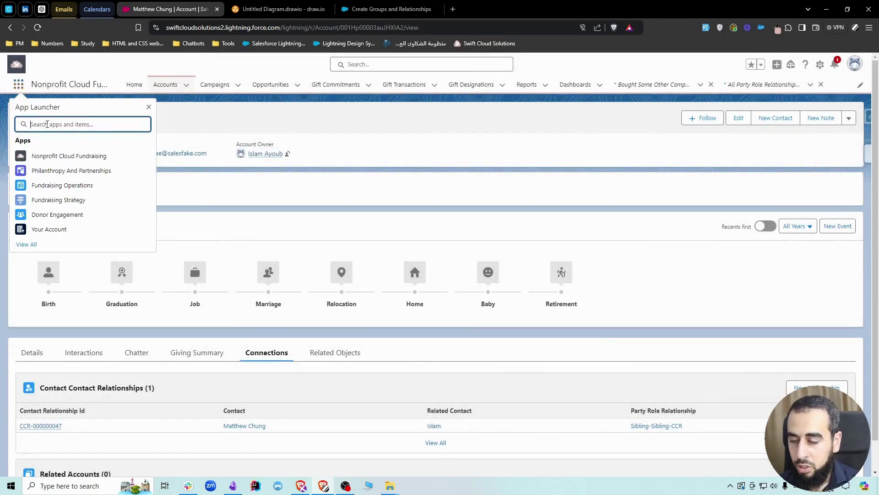
{"action": "type", "text": "party role rel"}
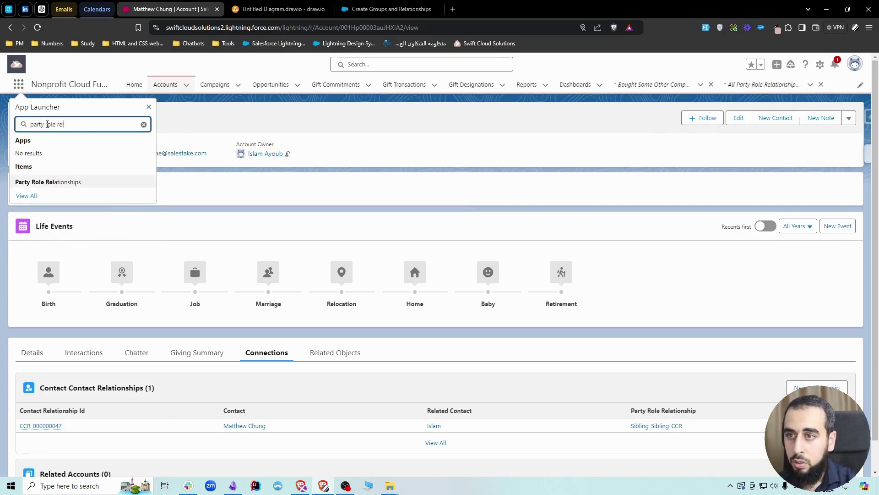
{"action": "left_click", "coordinate": [62, 182]}
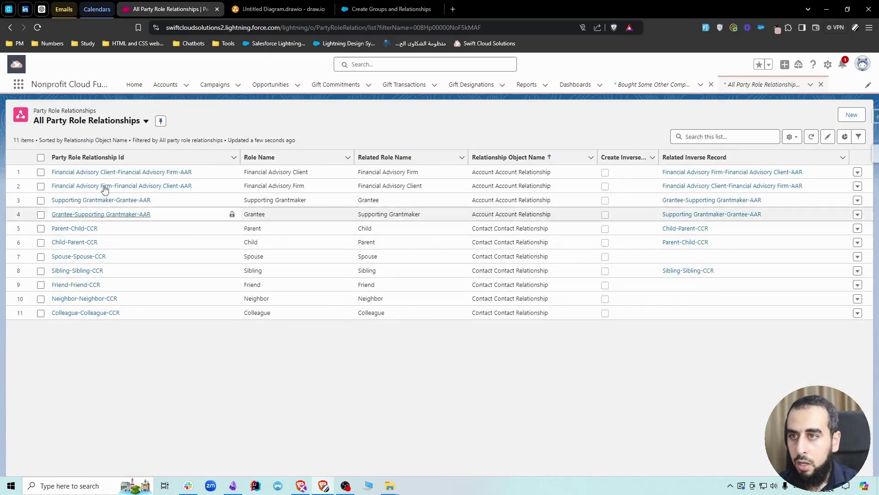
{"action": "left_click", "coordinate": [97, 121]}
{"action": "left_click", "coordinate": [88, 171]}
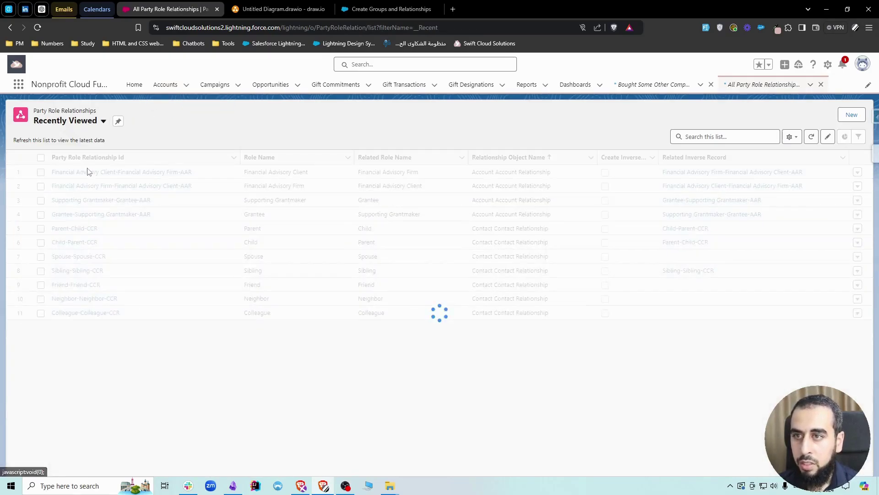
{"action": "left_click", "coordinate": [94, 121]}
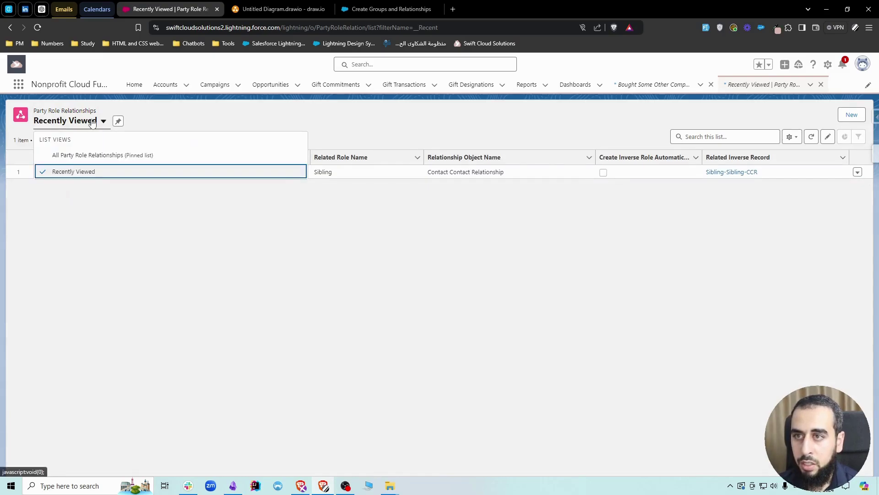
{"action": "left_click", "coordinate": [87, 156]}
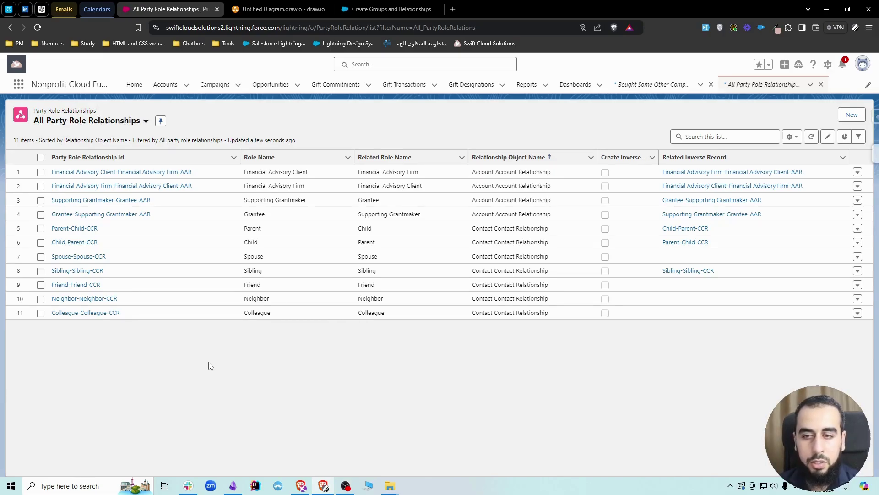
Step: Start a new party role with Role Name Father, Related Role Son, for Contact Contact Relationship
{"action": "left_click", "coordinate": [851, 115]}
{"action": "left_click", "coordinate": [330, 245]}
{"action": "left_click", "coordinate": [329, 266]}
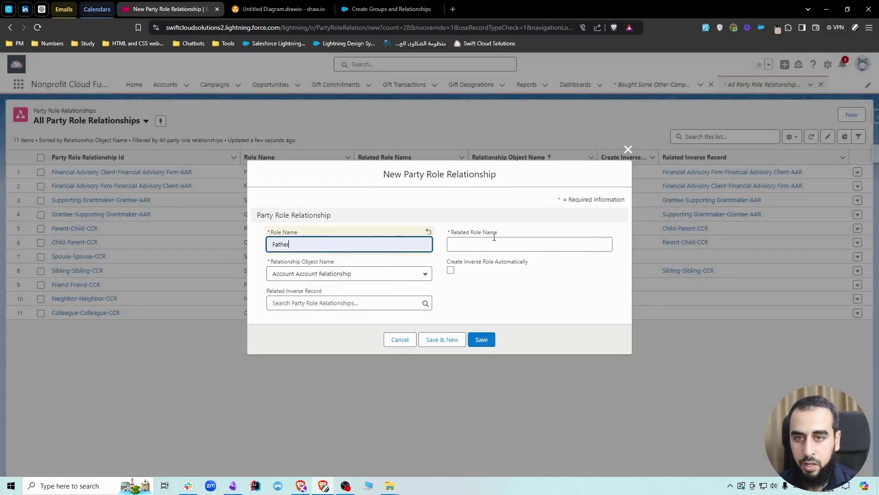
{"action": "left_click", "coordinate": [497, 244]}
{"action": "left_click", "coordinate": [501, 264]}
{"action": "left_click", "coordinate": [348, 275]}
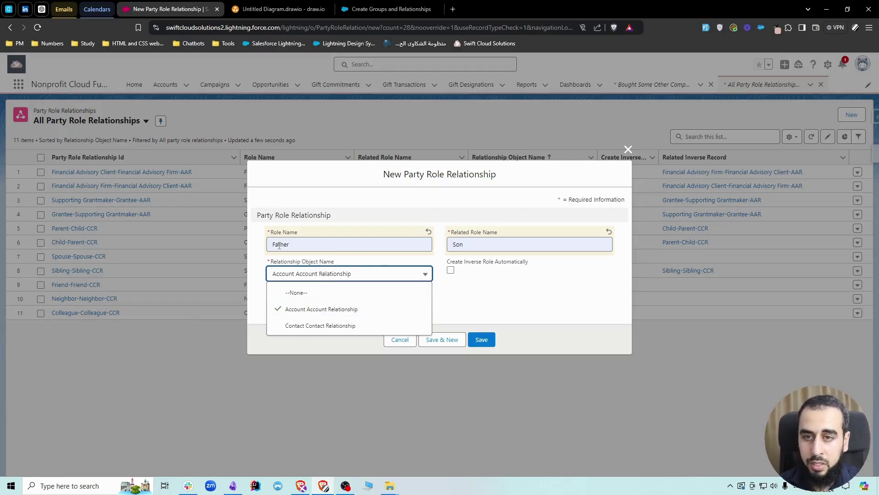
{"action": "left_click", "coordinate": [326, 325]}
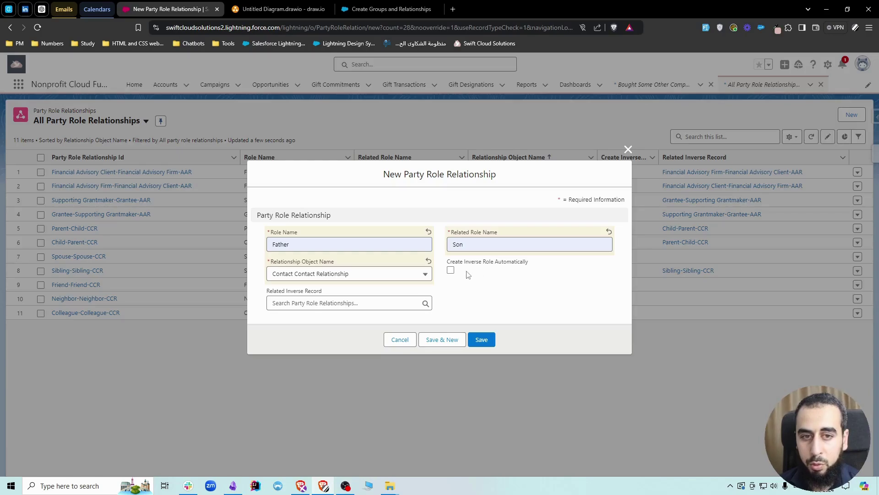
Step: Check Create Inverse Role Automatically, confirm the Father role name, and save the Father-Son party role
{"action": "left_click", "coordinate": [452, 271]}
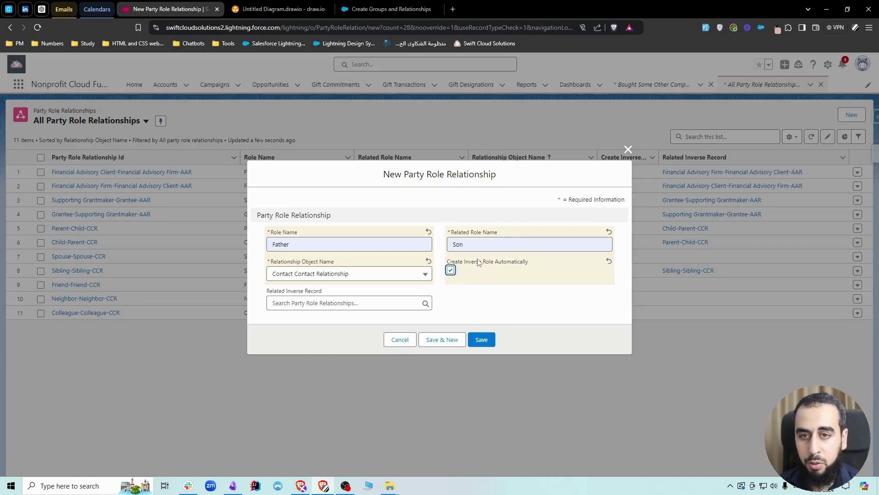
{"action": "left_click_drag", "start_coordinate": [404, 176], "coordinate": [509, 177]}
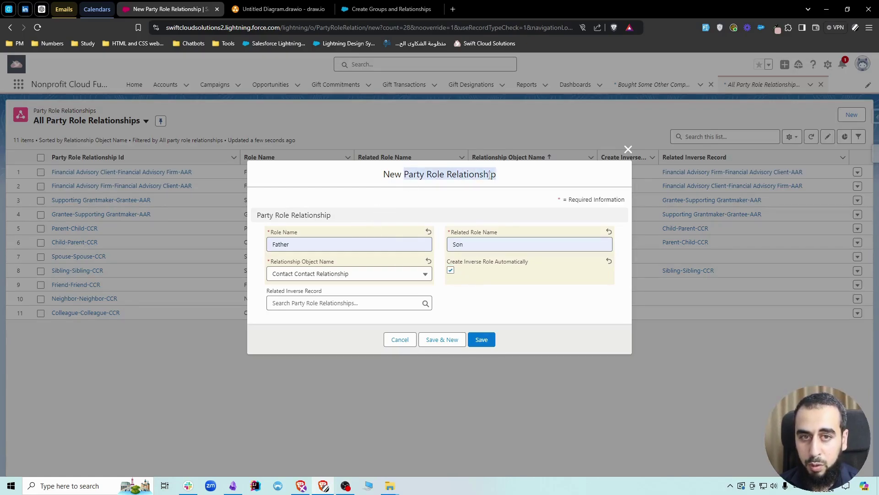
{"action": "left_click", "coordinate": [483, 196]}
{"action": "left_click", "coordinate": [462, 249]}
{"action": "left_click", "coordinate": [325, 247]}
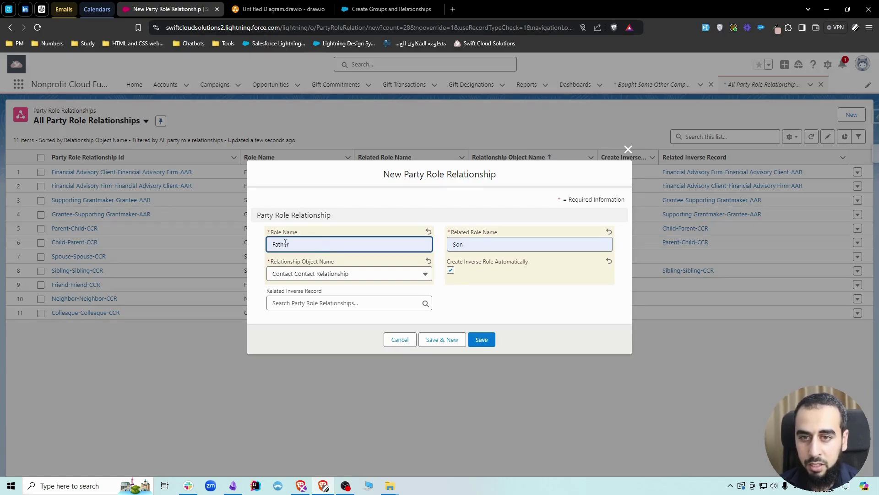
{"action": "left_click", "coordinate": [489, 279]}
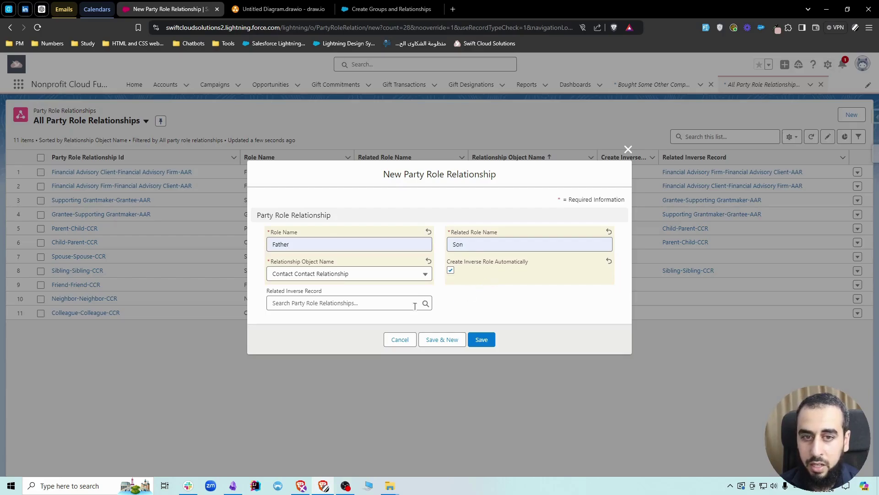
{"action": "left_click", "coordinate": [324, 293]}
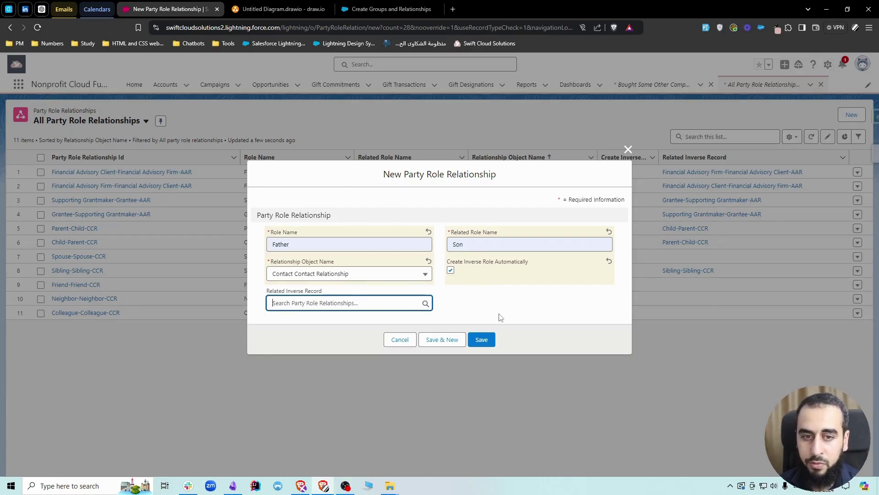
{"action": "left_click", "coordinate": [483, 339]}
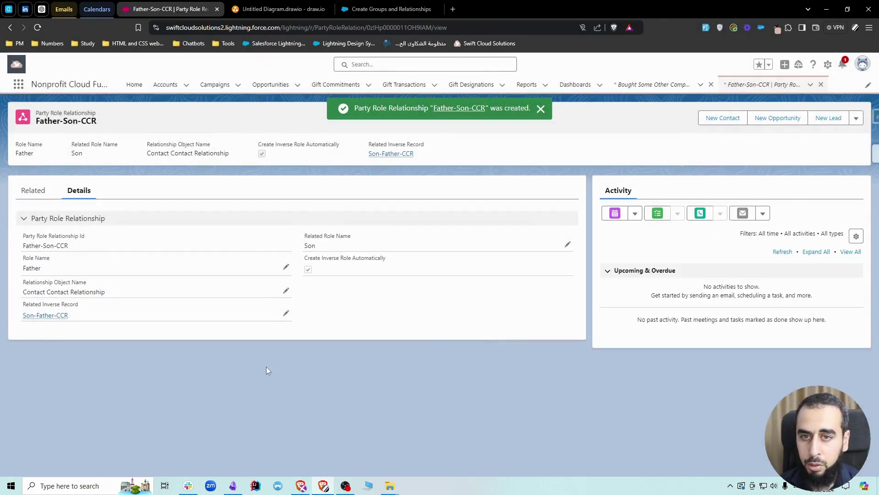
{"action": "left_click", "coordinate": [746, 87]}
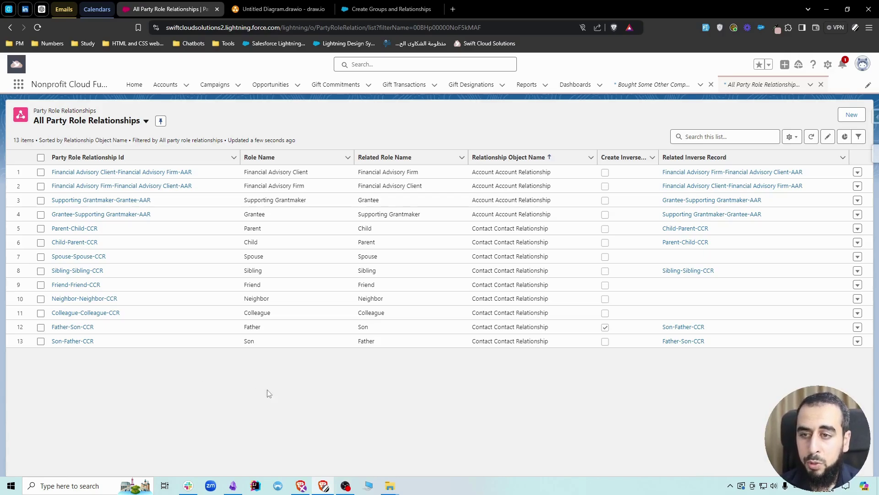
{"action": "left_click", "coordinate": [169, 87]}
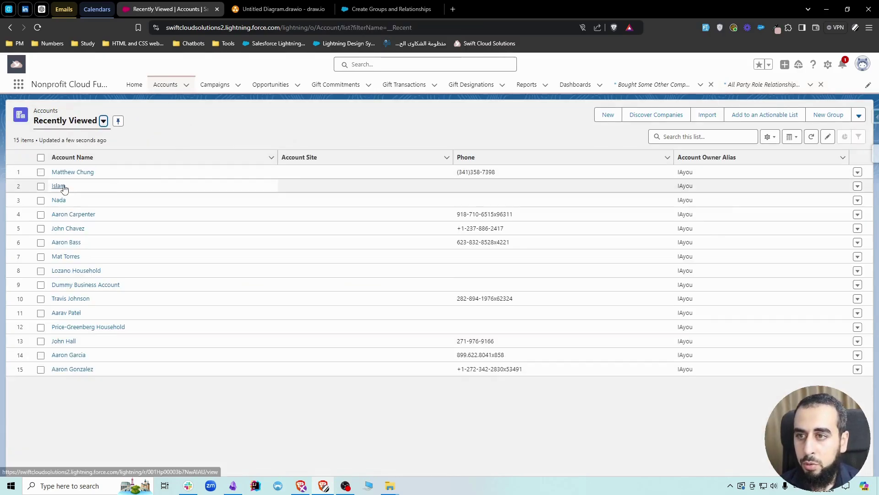
{"action": "left_click", "coordinate": [63, 188]}
{"action": "left_click", "coordinate": [267, 353]}
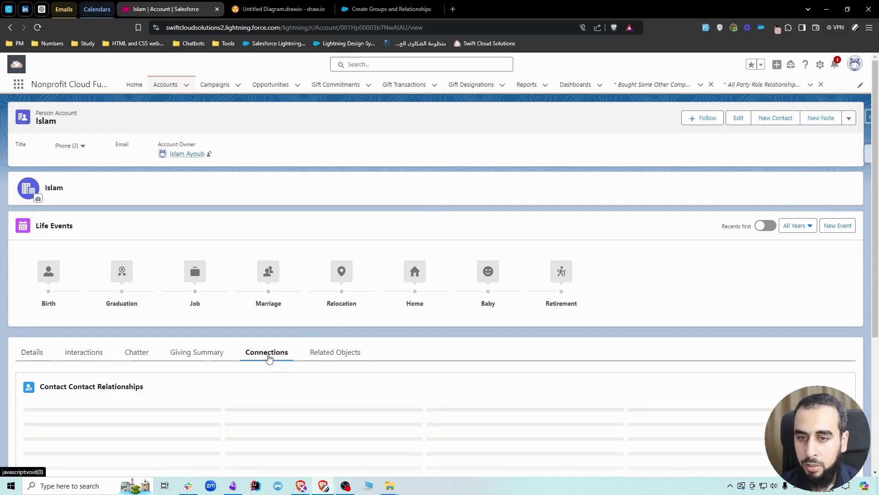
{"action": "scroll", "coordinate": [187, 364], "scroll_direction": "down", "scroll_amount": 1}
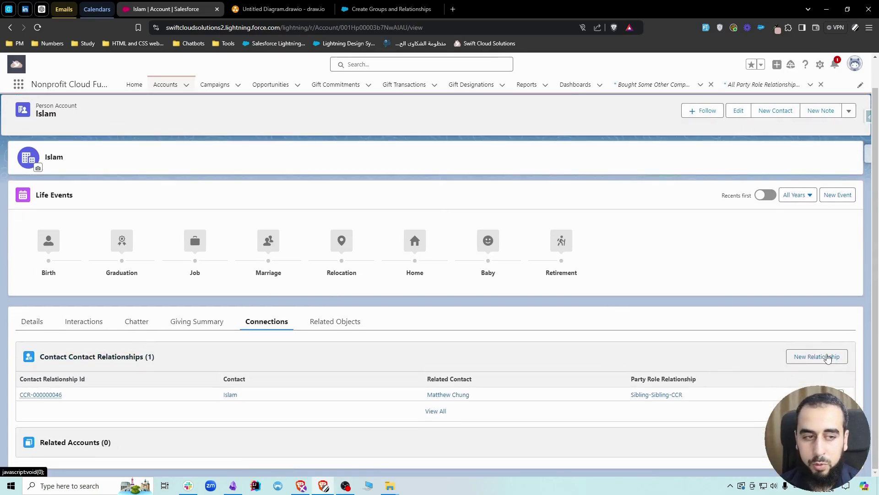
{"action": "left_click", "coordinate": [828, 357]}
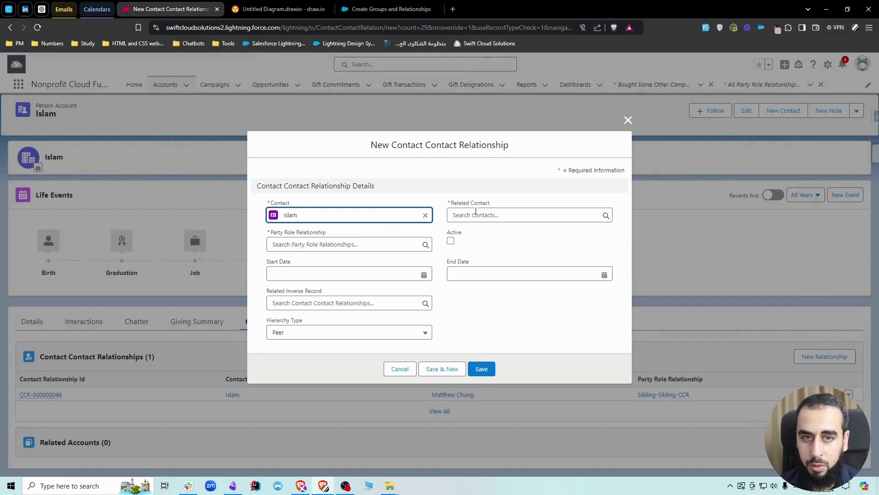
{"action": "left_click", "coordinate": [476, 213]}
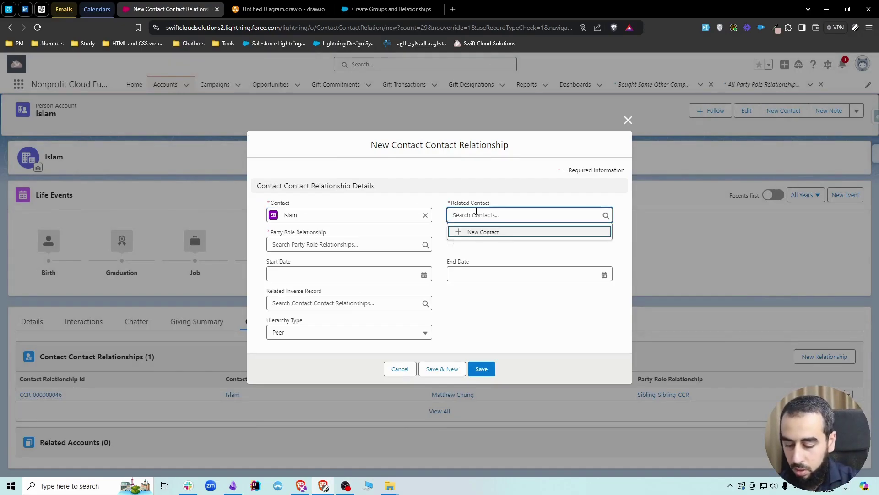
{"action": "type", "text": "han"}
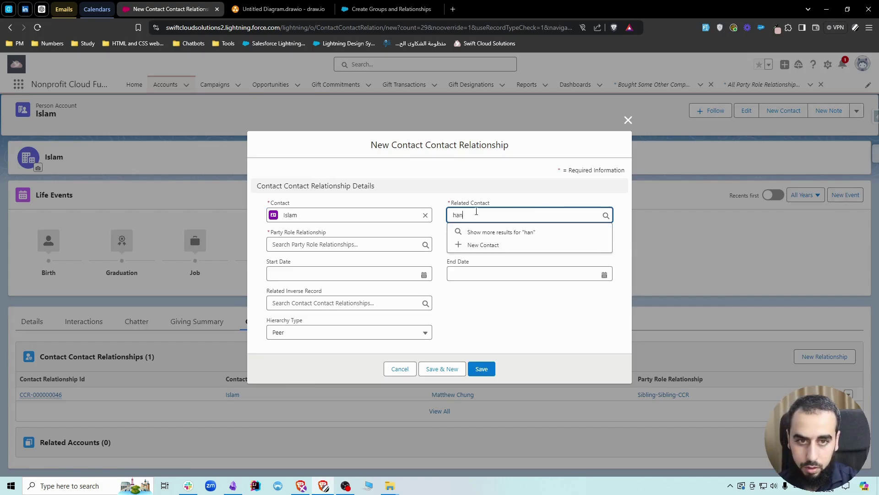
{"action": "left_click", "coordinate": [506, 250]}
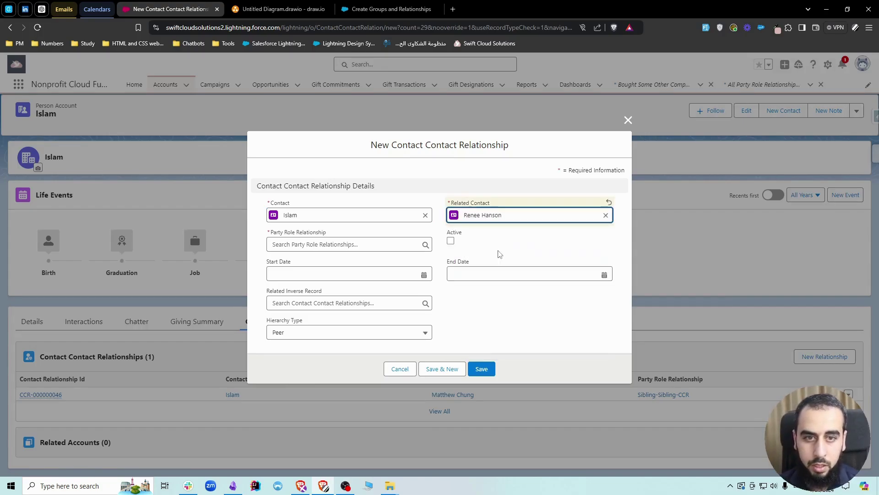
{"action": "left_click", "coordinate": [451, 241]}
{"action": "left_click", "coordinate": [359, 245]}
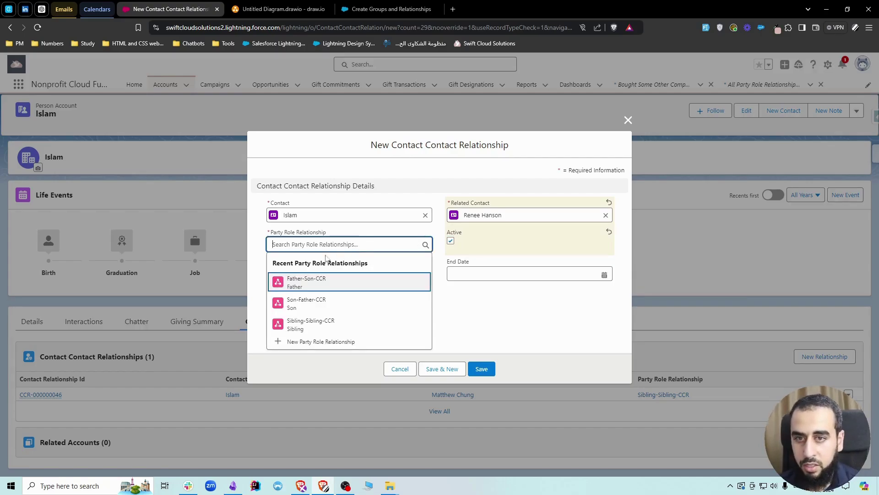
{"action": "left_click", "coordinate": [295, 281]}
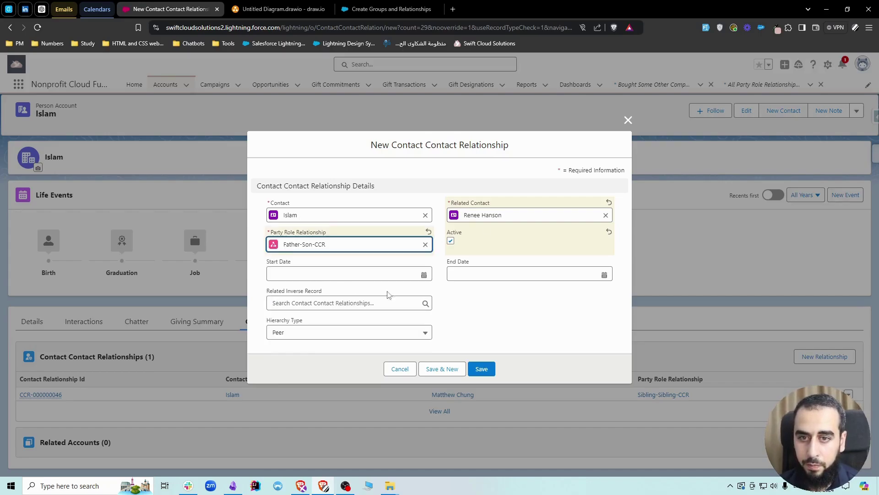
{"action": "left_click", "coordinate": [479, 368]}
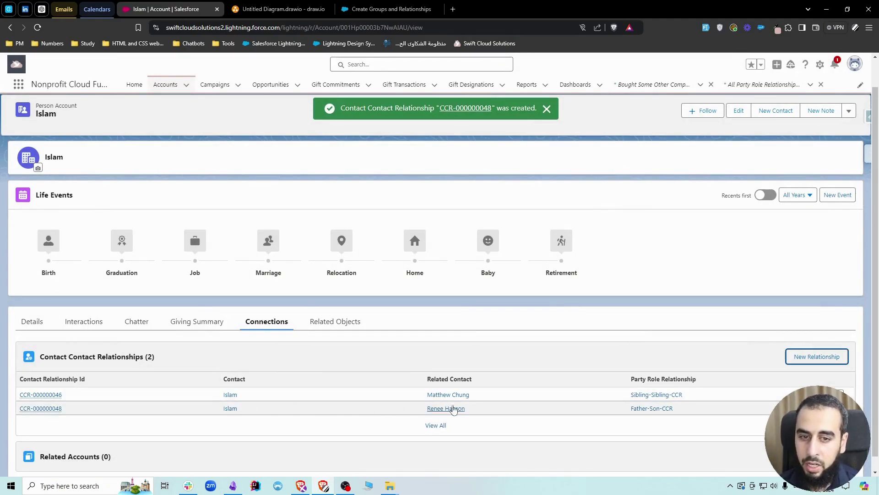
{"action": "left_click", "coordinate": [454, 411]}
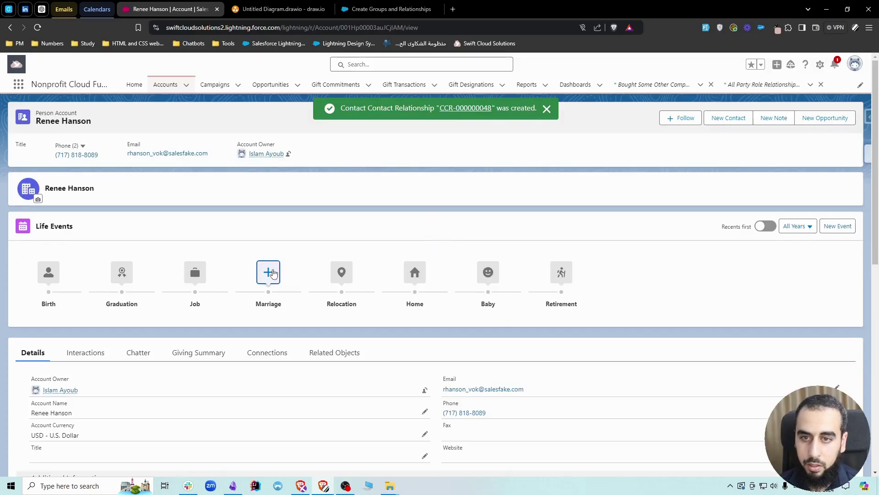
{"action": "left_click", "coordinate": [275, 276]}
{"action": "left_click", "coordinate": [626, 67]}
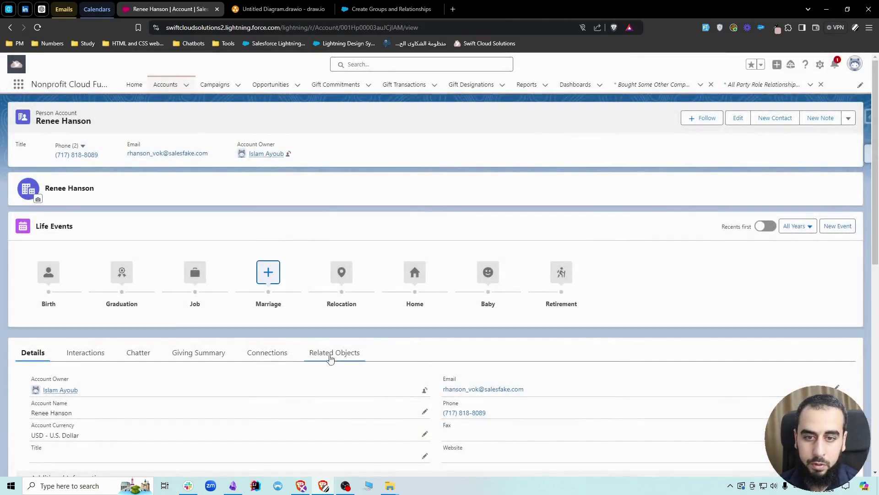
{"action": "left_click", "coordinate": [267, 352]}
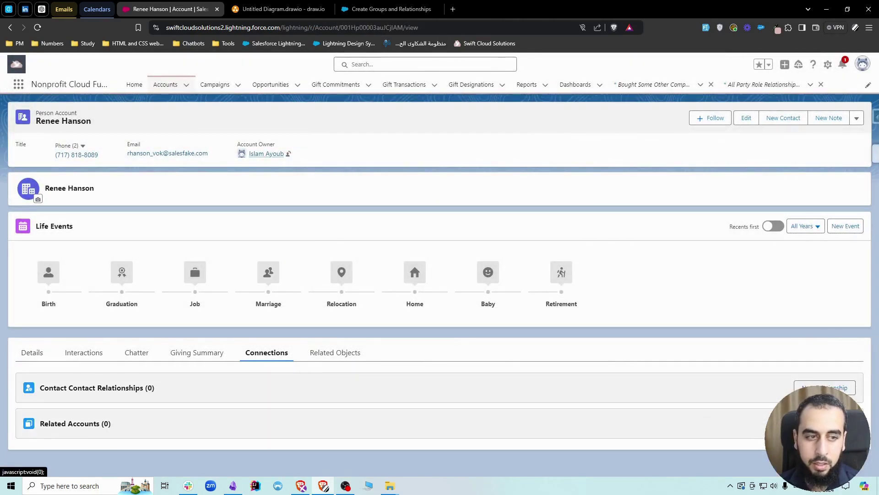
{"action": "left_click", "coordinate": [807, 387]}
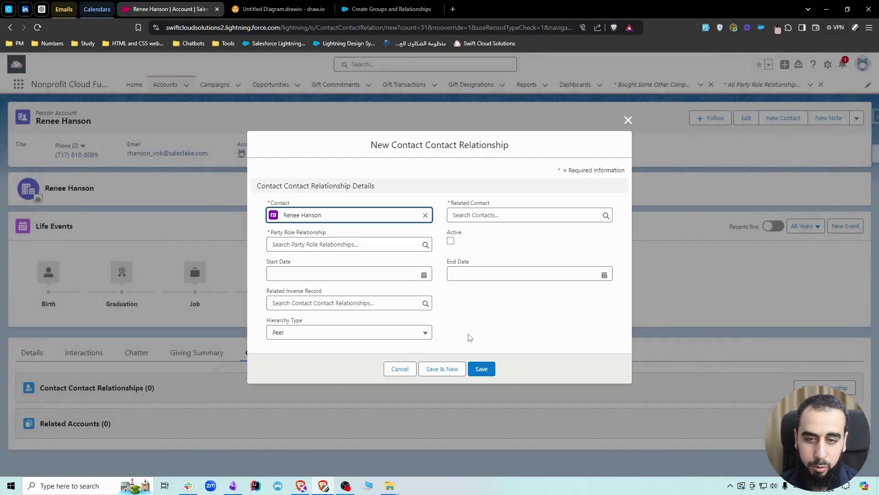
Step: Set Islam as related contact with Son-Father-CCR role, mark Active, and save
{"action": "left_click", "coordinate": [459, 211]}
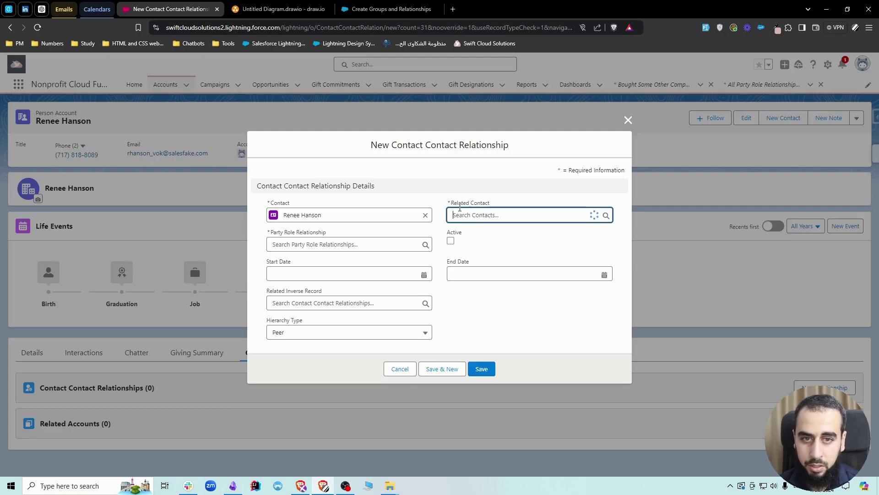
{"action": "type", "text": "islam"}
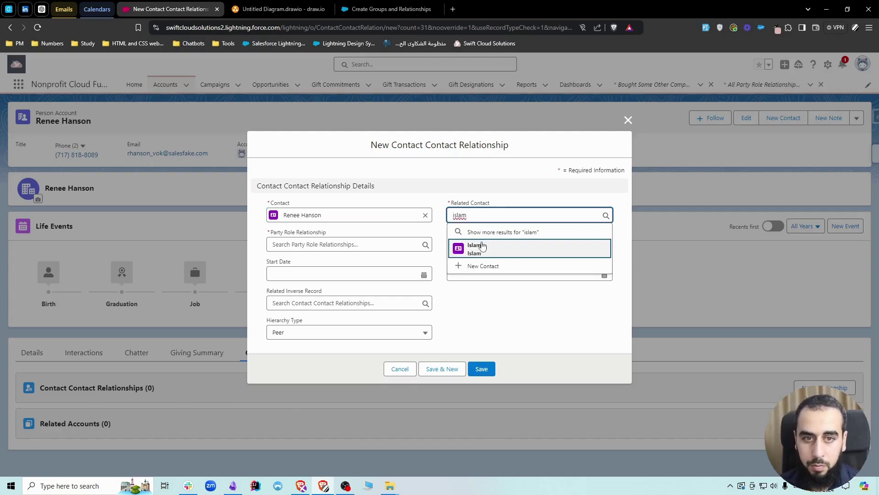
{"action": "left_click", "coordinate": [477, 247]}
{"action": "key", "text": "Tab"}
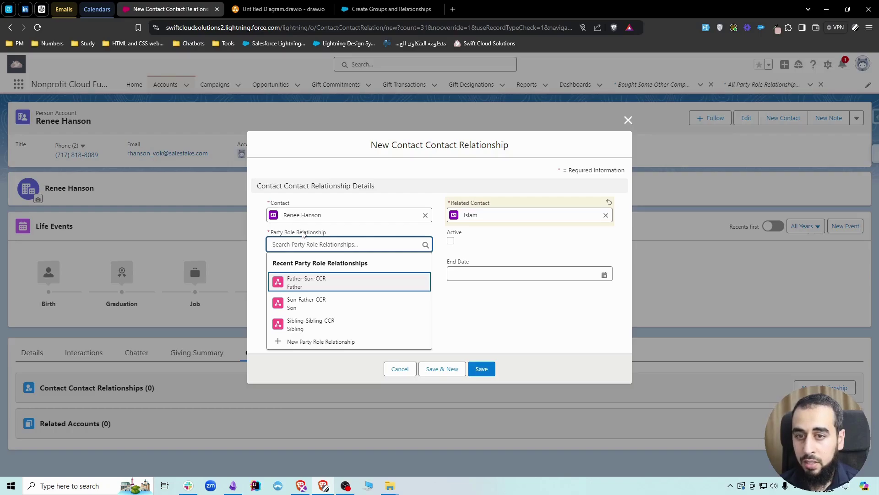
{"action": "left_click", "coordinate": [303, 304]}
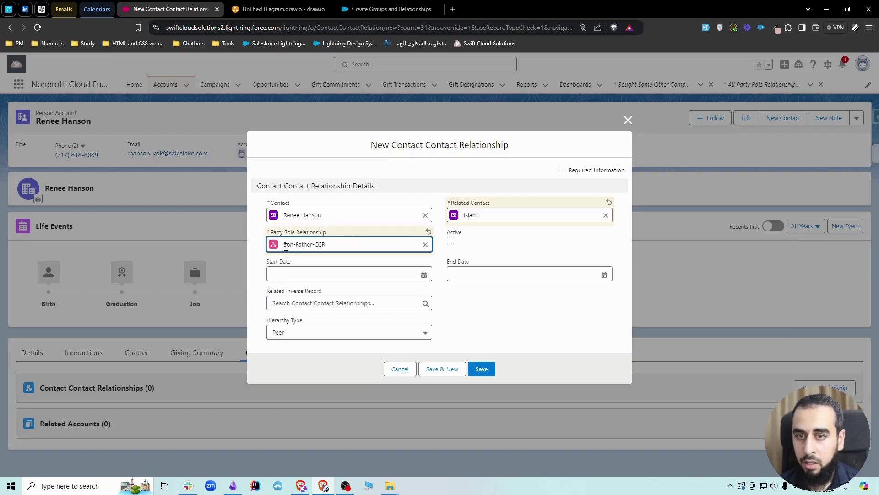
{"action": "left_click", "coordinate": [451, 241]}
{"action": "left_click", "coordinate": [482, 369]}
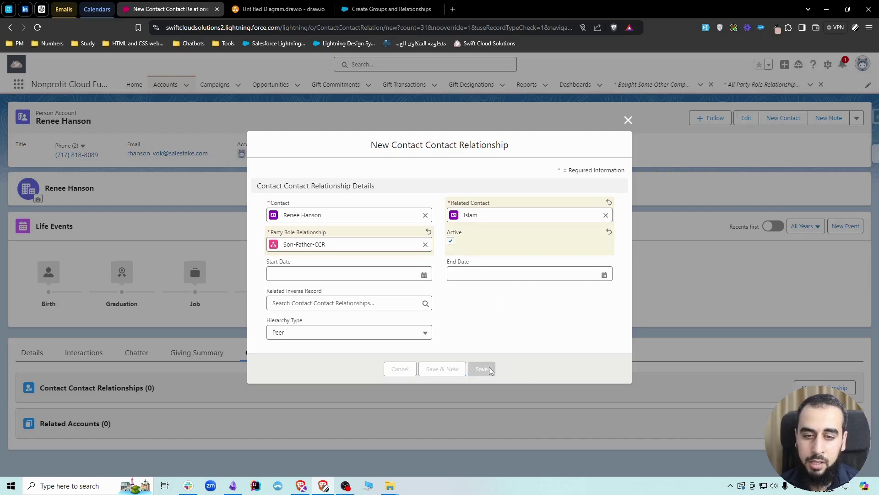